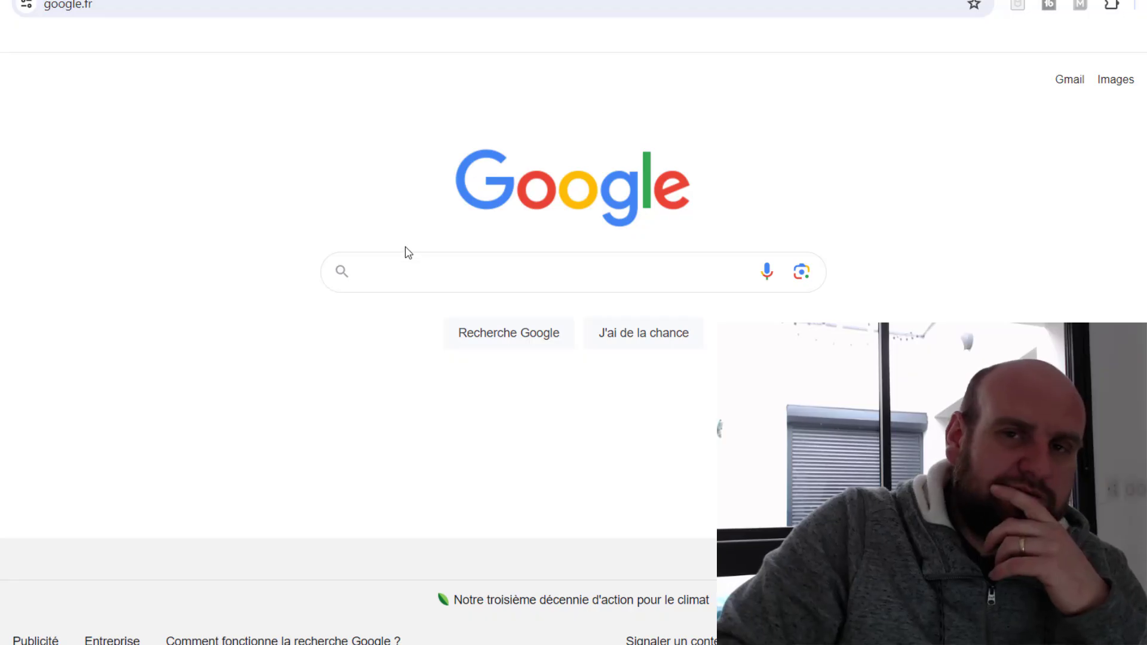
Step: From the account avatar, start creating a new Google account for personal use
{"action": "left_click", "coordinate": [1140, 79]}
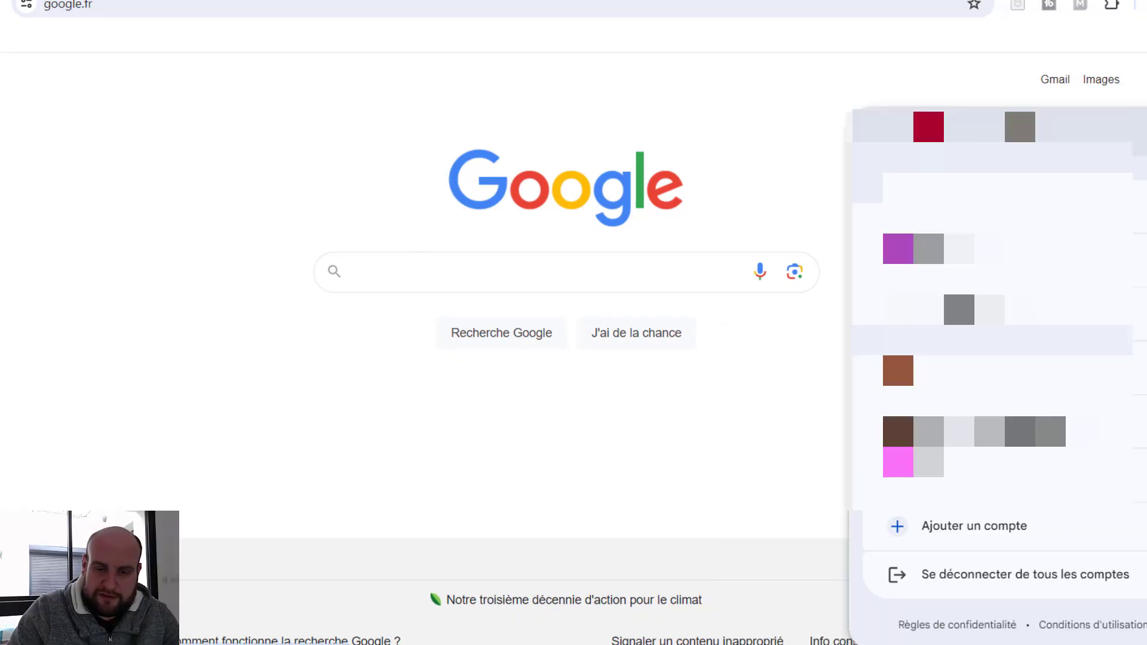
{"action": "left_click", "coordinate": [994, 540]}
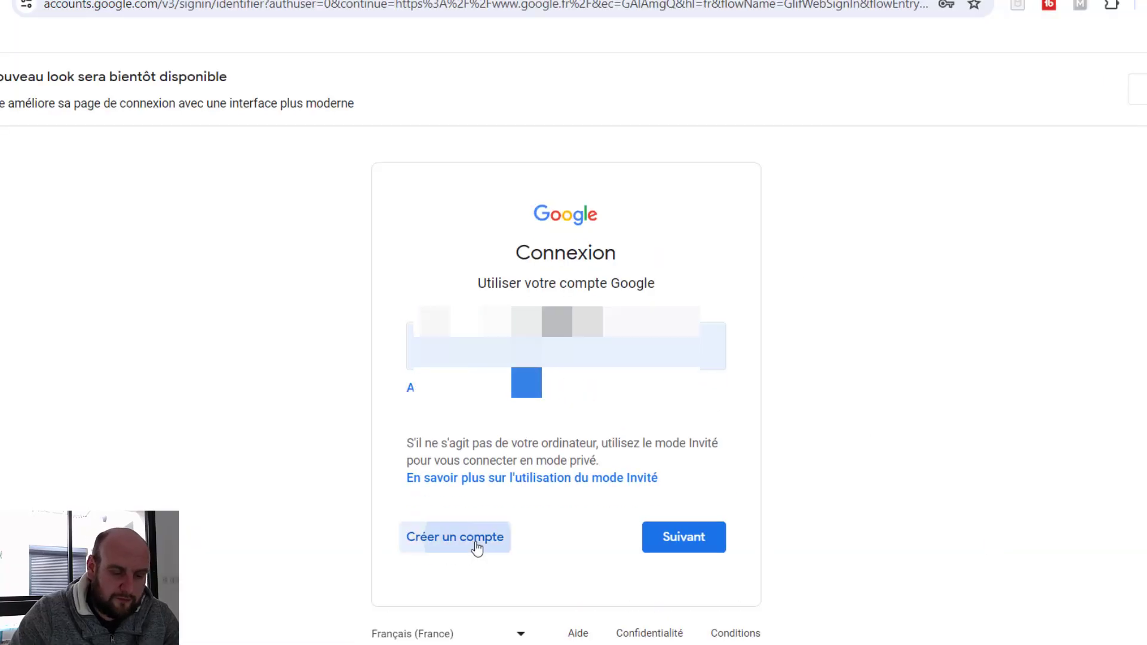
{"action": "left_click", "coordinate": [477, 547]}
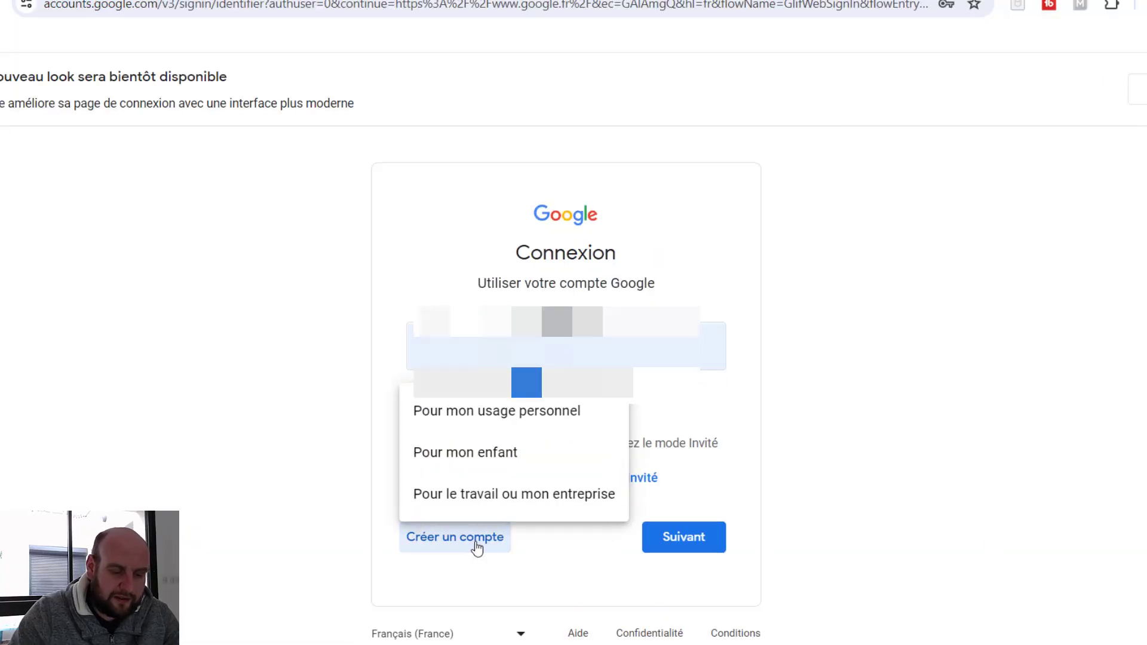
{"action": "left_click", "coordinate": [529, 417]}
Step: Enter 'Apprenti Brocanteur' as the first name with capitalised initials and continue
{"action": "left_click", "coordinate": [475, 367]}
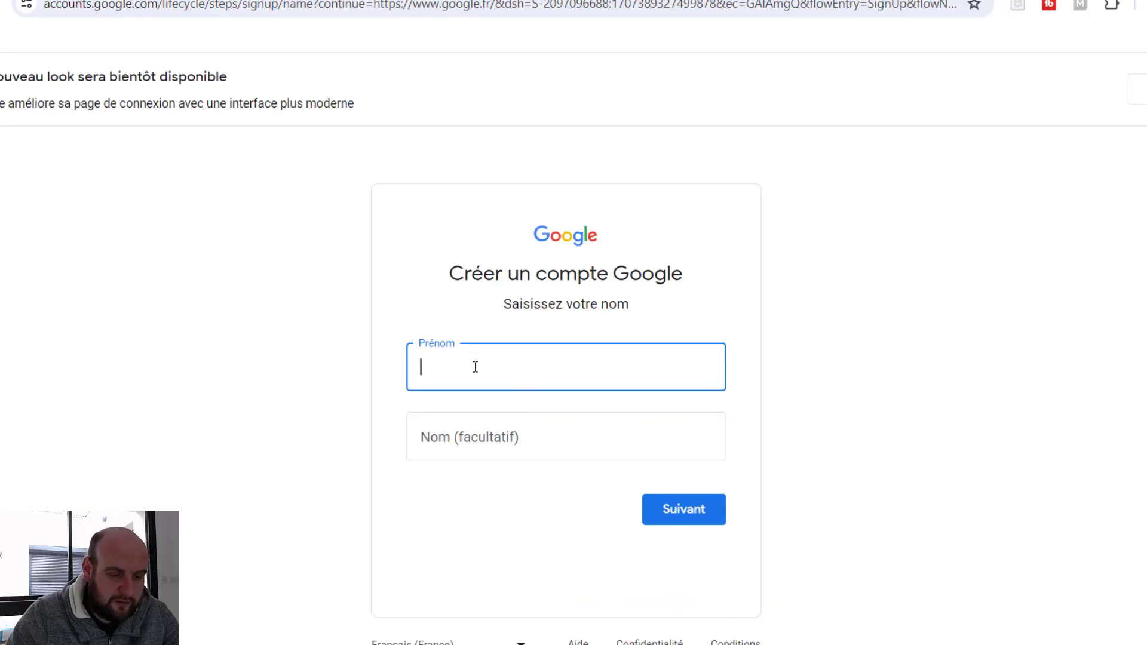
{"action": "type", "text": "a"}
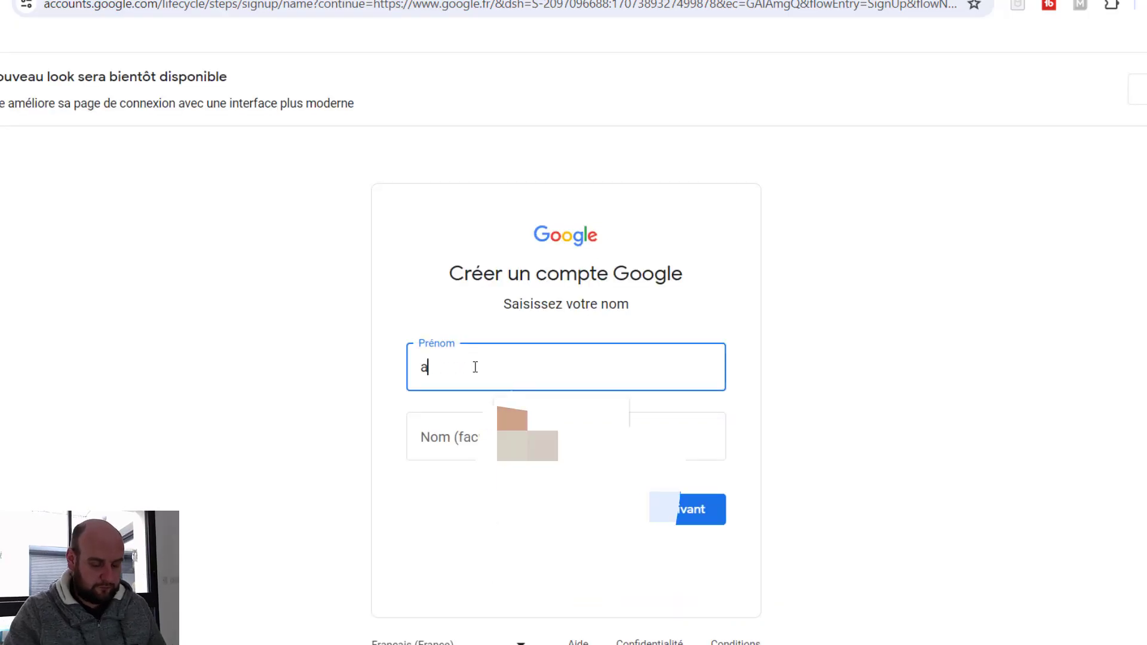
{"action": "type", "text": "pprenti "}
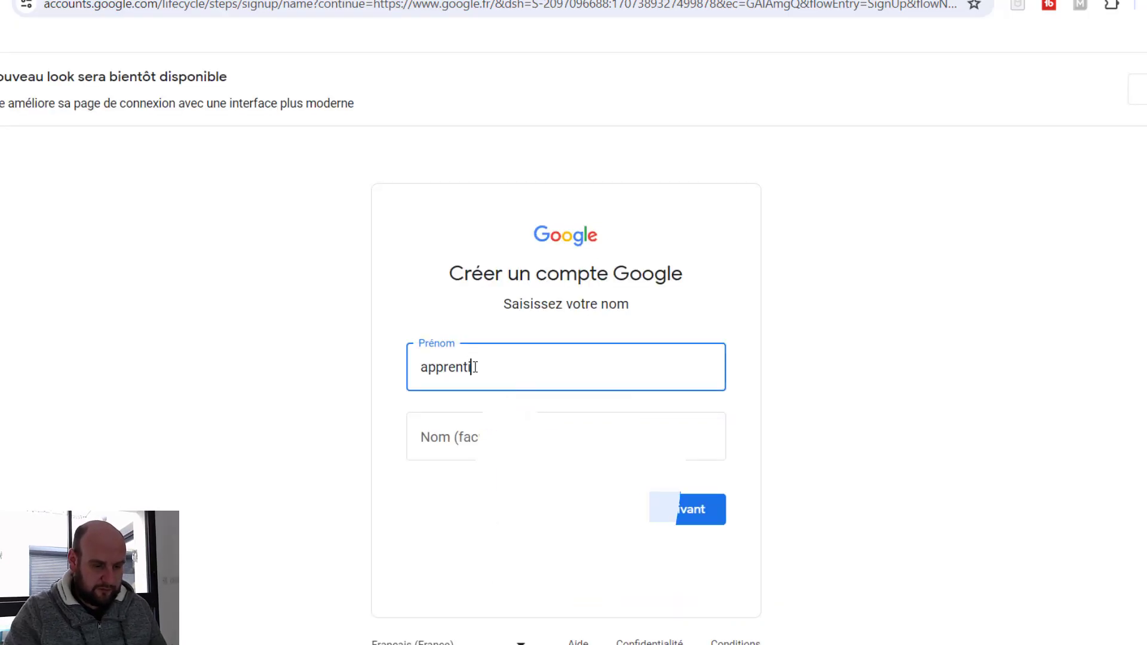
{"action": "type", "text": "brocan"}
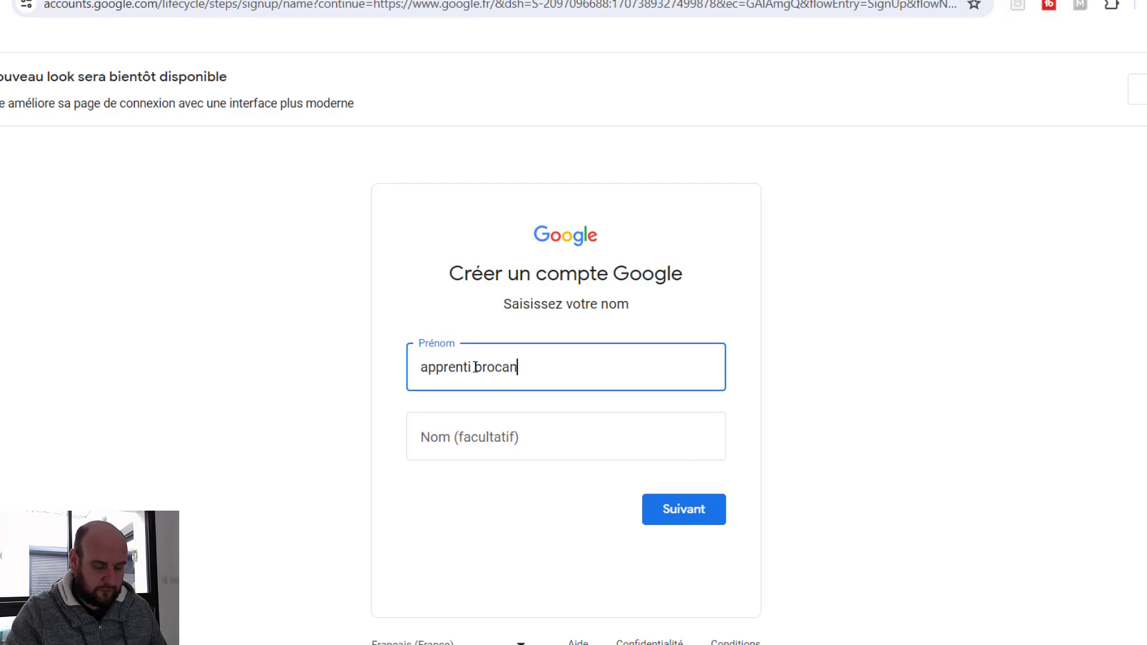
{"action": "type", "text": "teur"}
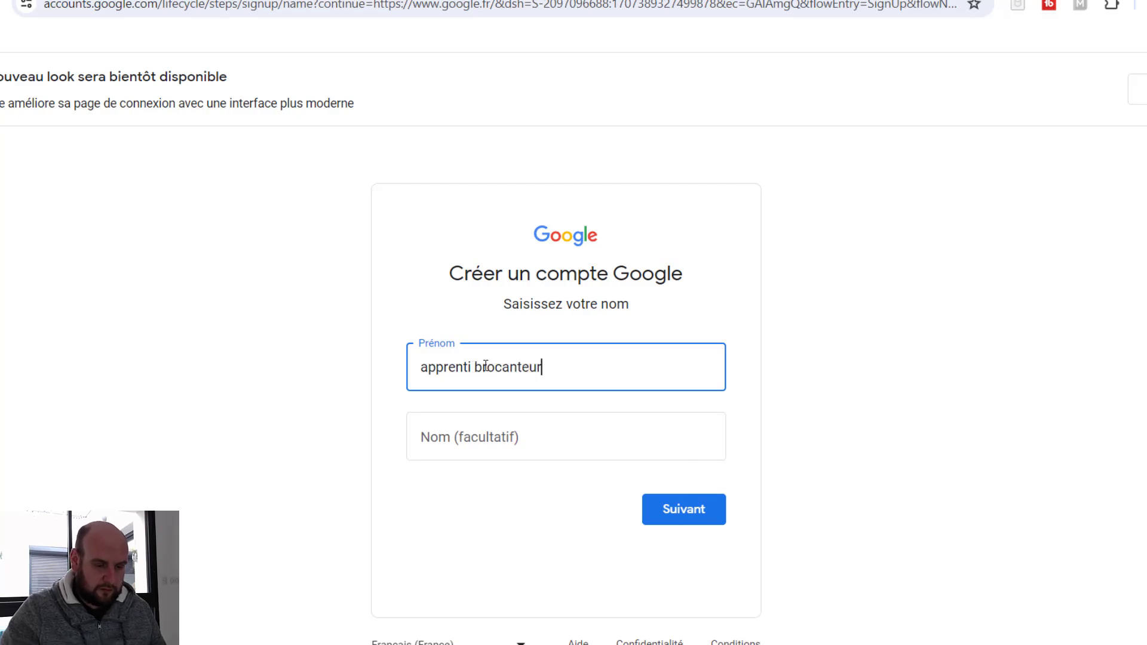
{"action": "key", "text": "BackSpace"}
{"action": "type", "text": "B"}
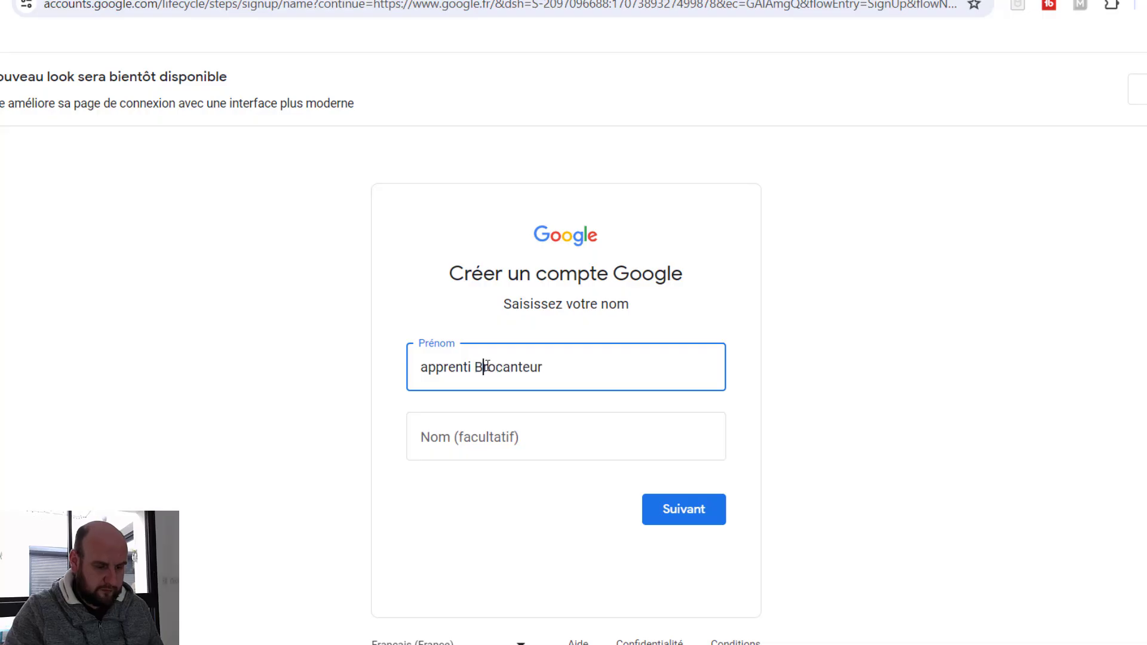
{"action": "left_click", "coordinate": [428, 367]}
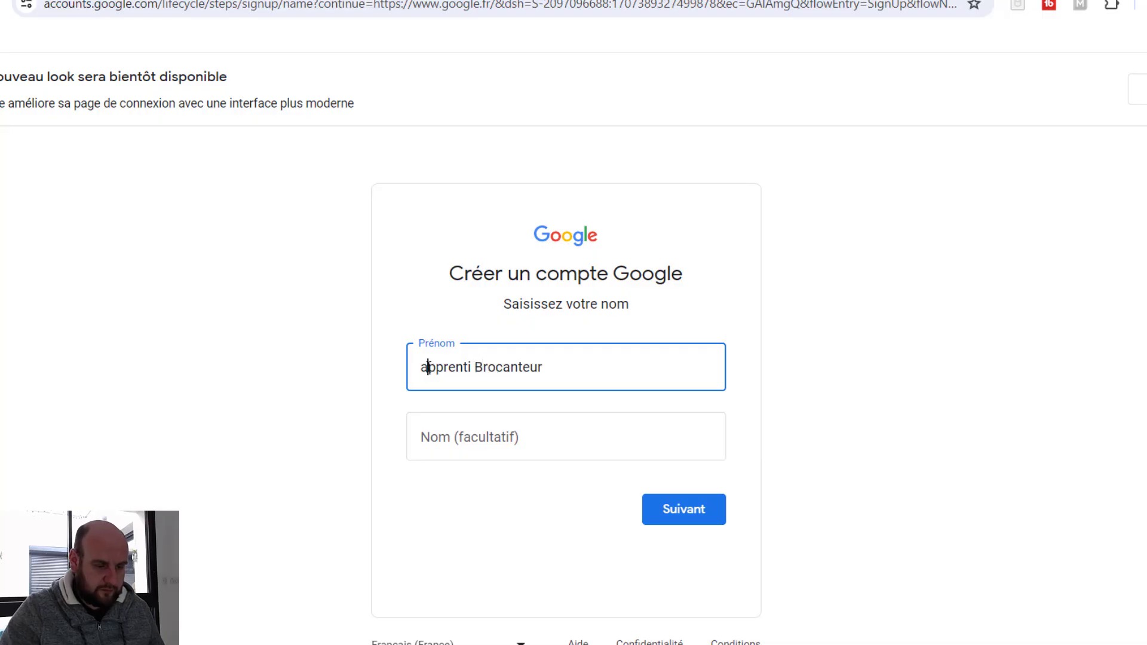
{"action": "key", "text": "BackSpace"}
{"action": "type", "text": "A"}
{"action": "left_click", "coordinate": [685, 518]}
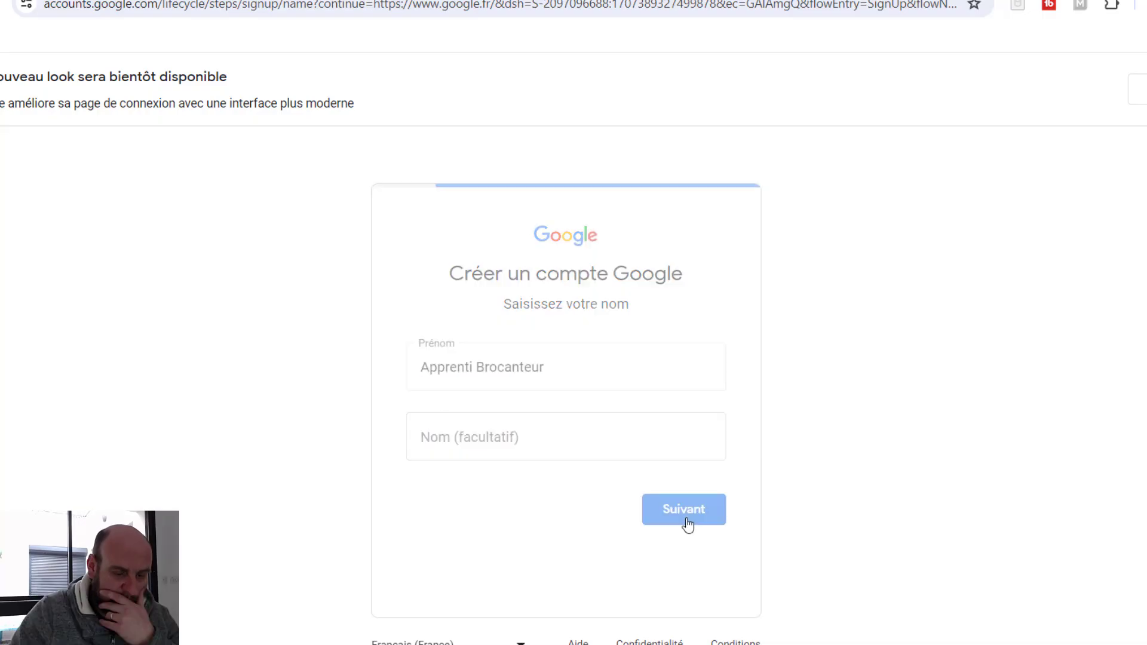
Step: Enter a November birth date and the gender, then take the suggested Gmail address without a number
{"action": "left_click", "coordinate": [471, 372]}
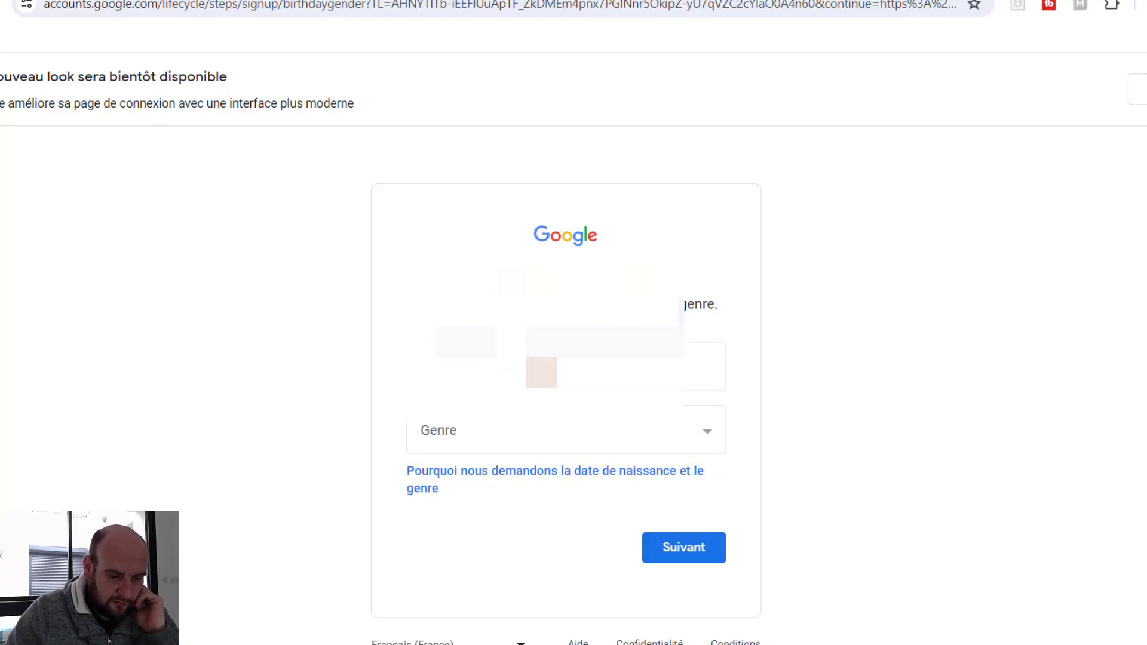
{"action": "left_click", "coordinate": [565, 369]}
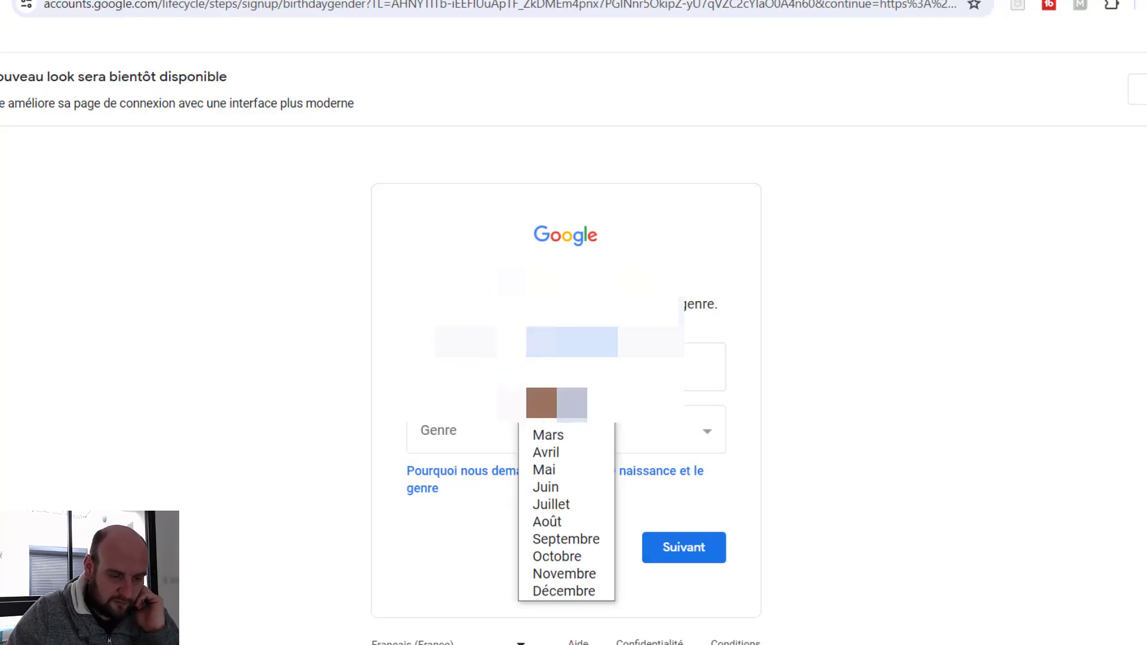
{"action": "left_click", "coordinate": [564, 573]}
{"action": "left_click", "coordinate": [663, 369]}
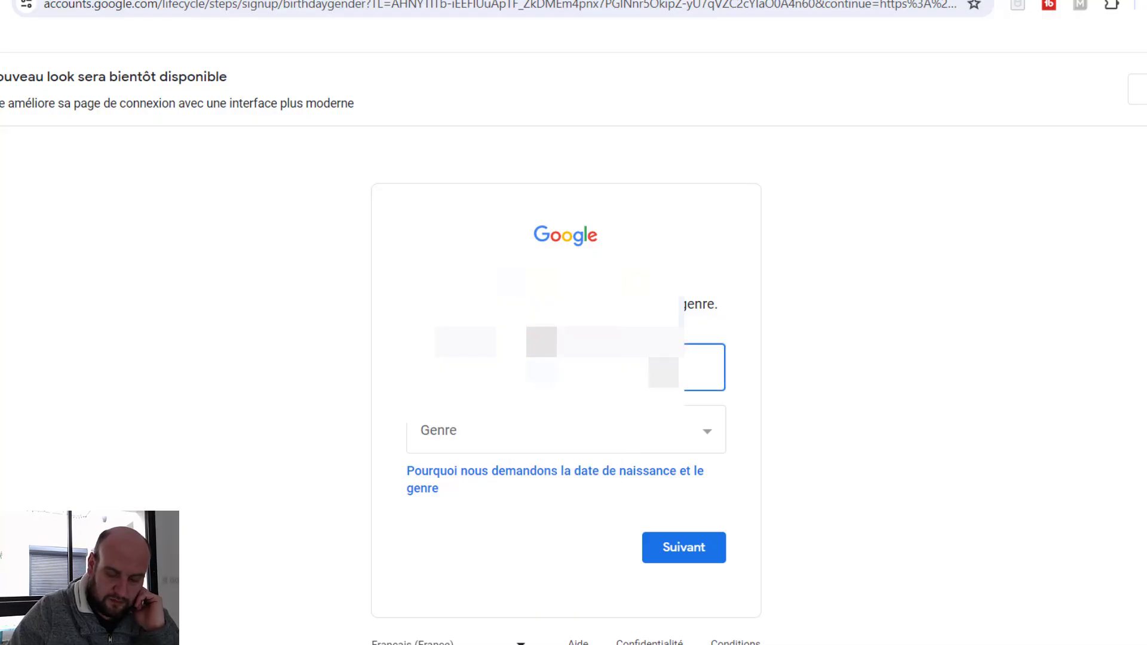
{"action": "left_click", "coordinate": [648, 426]}
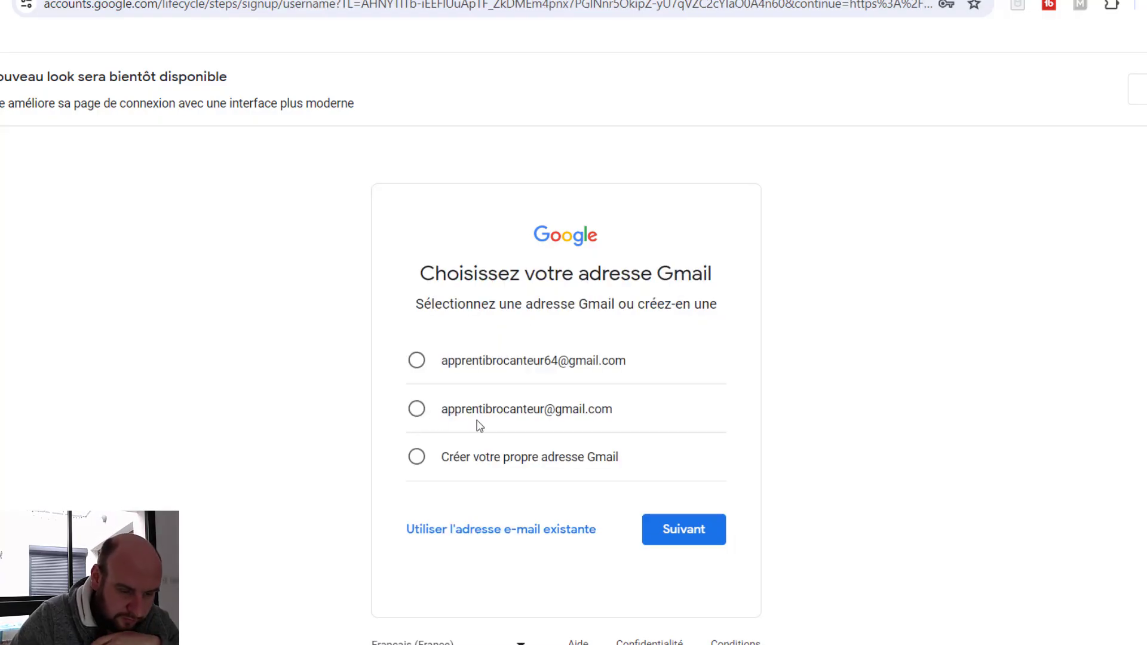
{"action": "left_click", "coordinate": [420, 412]}
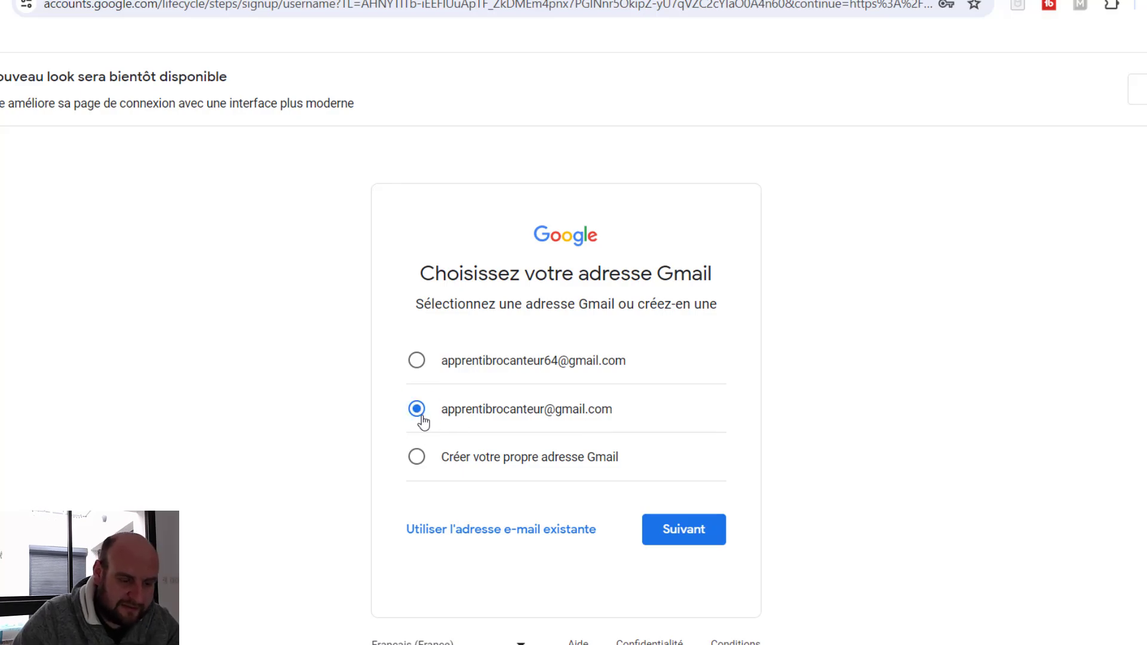
{"action": "left_click", "coordinate": [670, 538]}
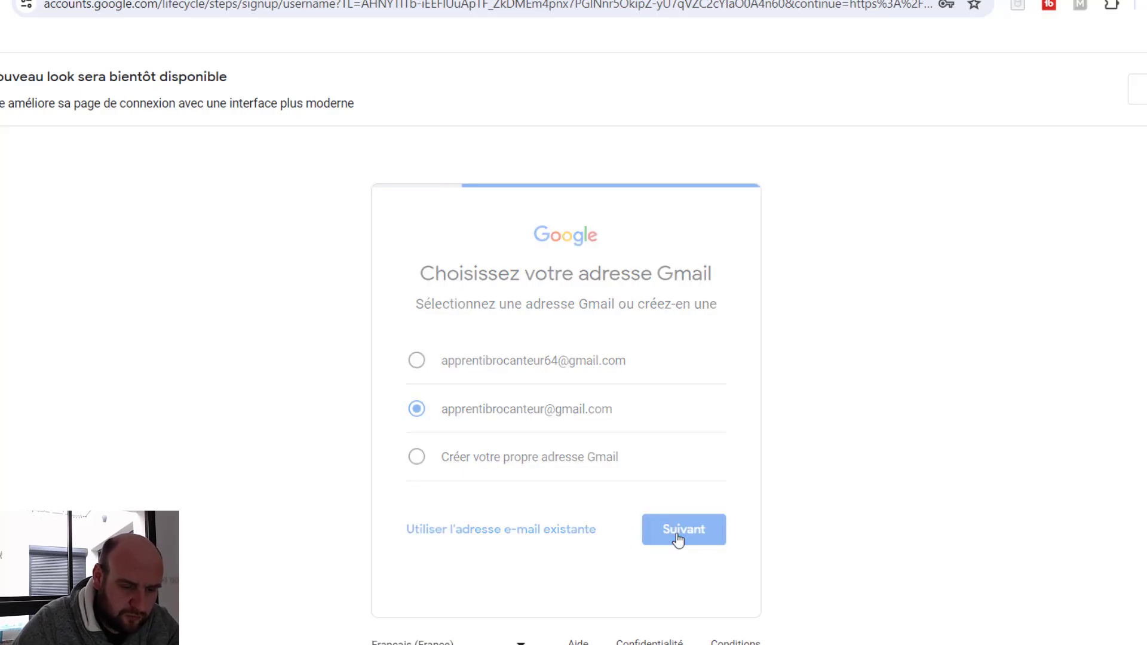
Step: Set and confirm the account password, declining the browser's offer to save it
{"action": "left_click", "coordinate": [470, 406]}
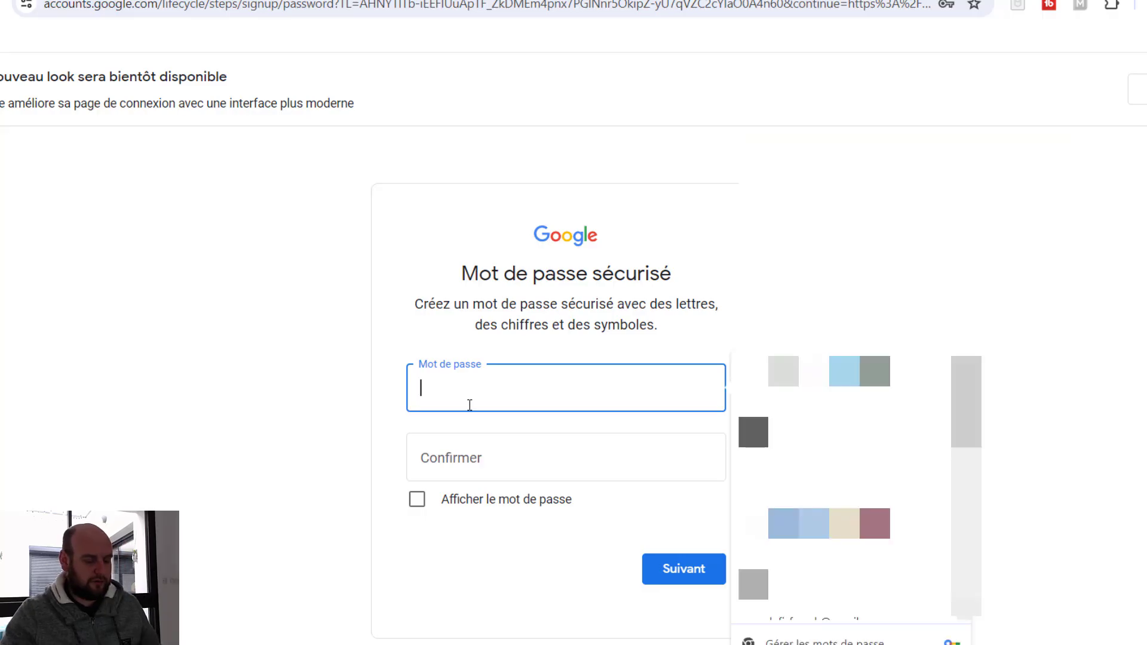
{"action": "type", "text": "••••••••"}
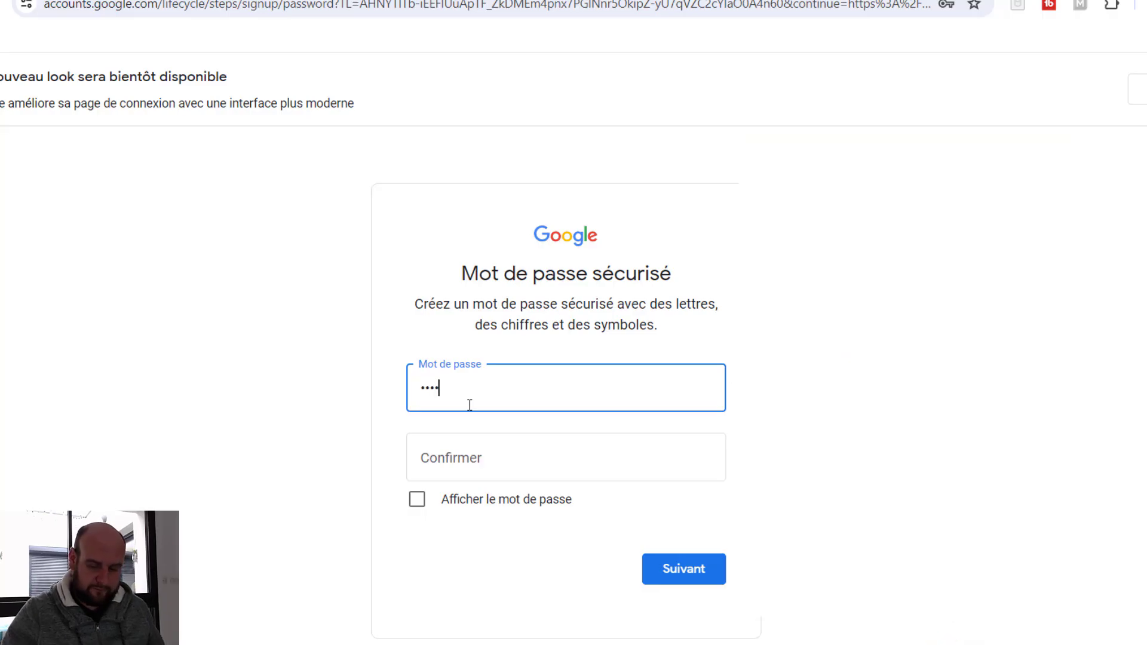
{"action": "left_click", "coordinate": [471, 454]}
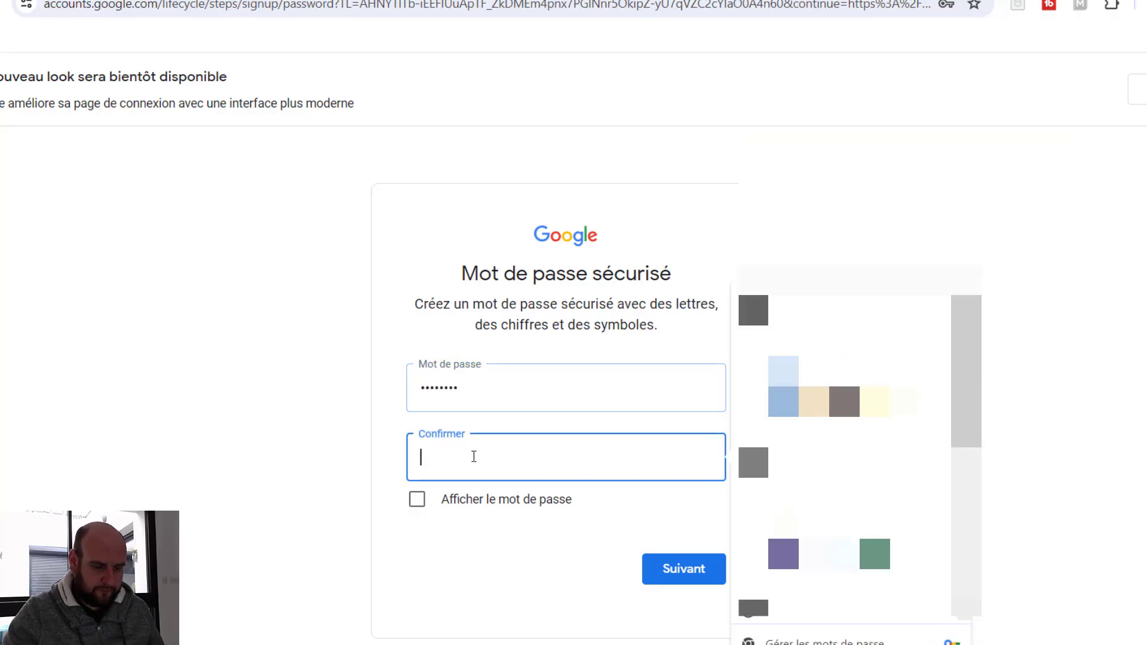
{"action": "type", "text": "••••••••"}
{"action": "left_click", "coordinate": [696, 580]}
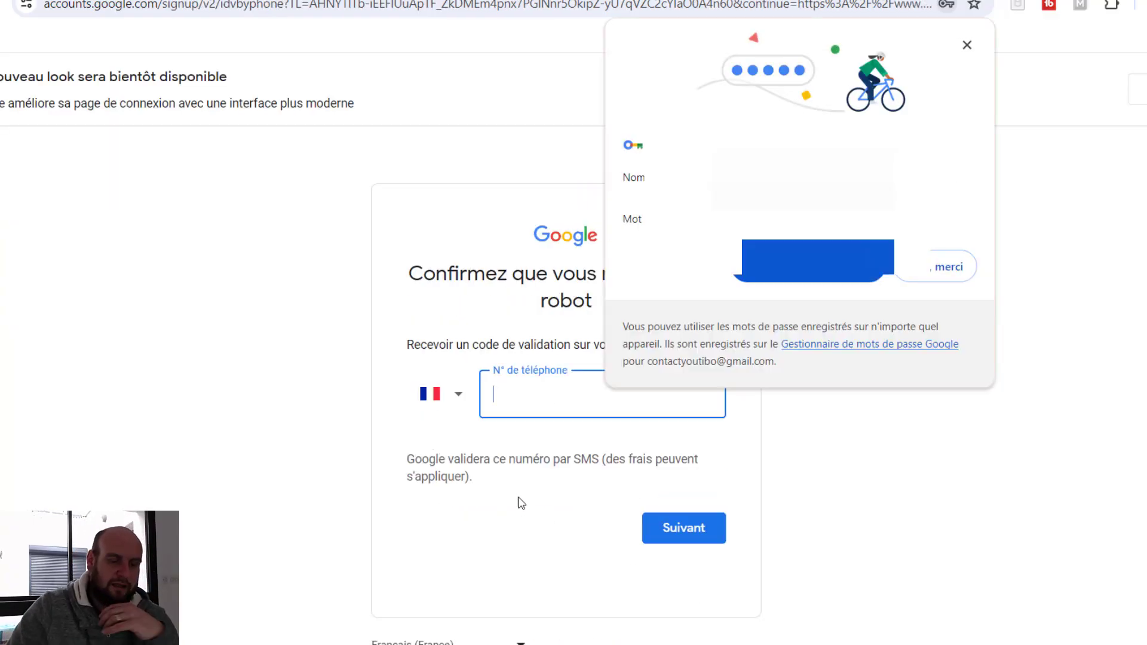
{"action": "left_click", "coordinate": [857, 278]}
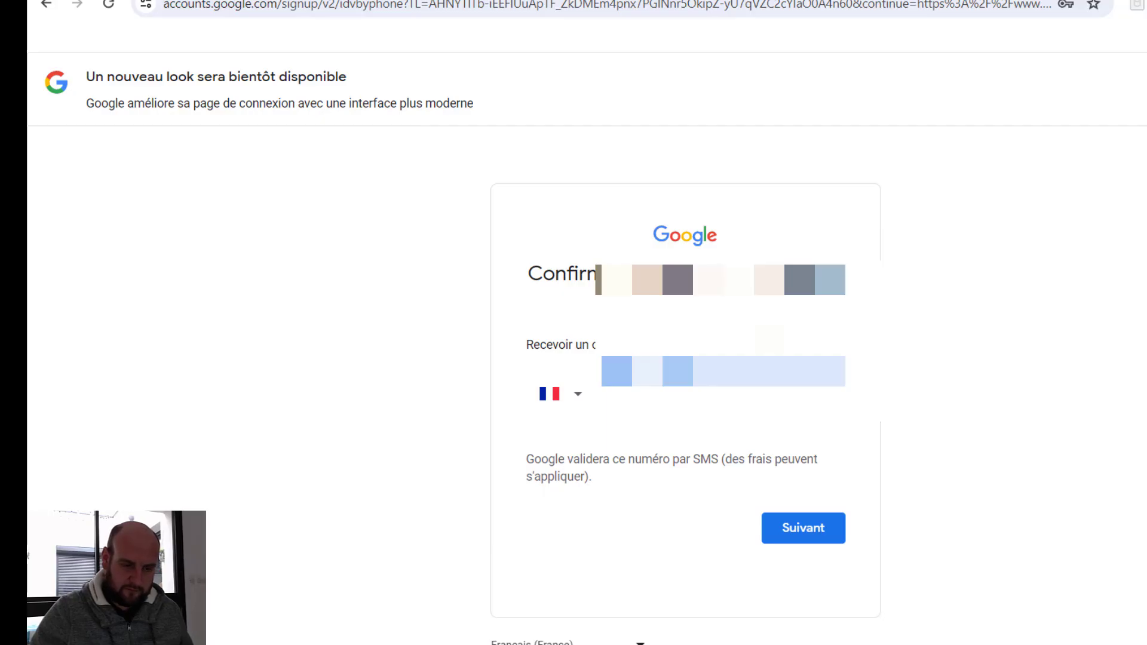
Step: Submit the phone number, enter the SMS verification code, and delete its extra digit
{"action": "left_click", "coordinate": [798, 542]}
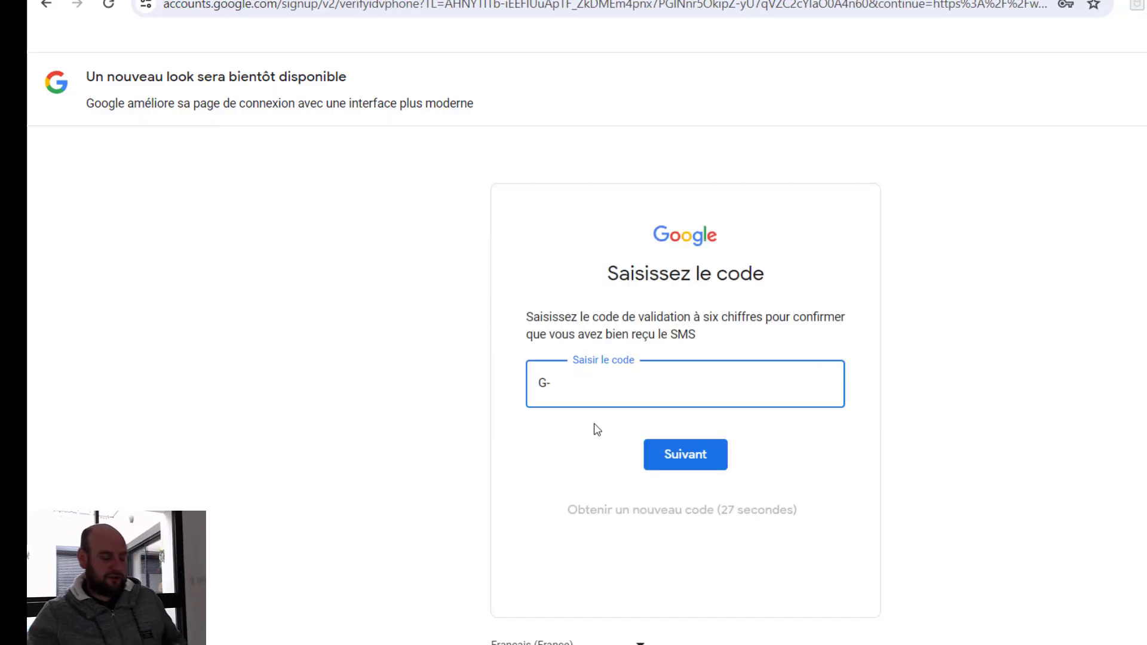
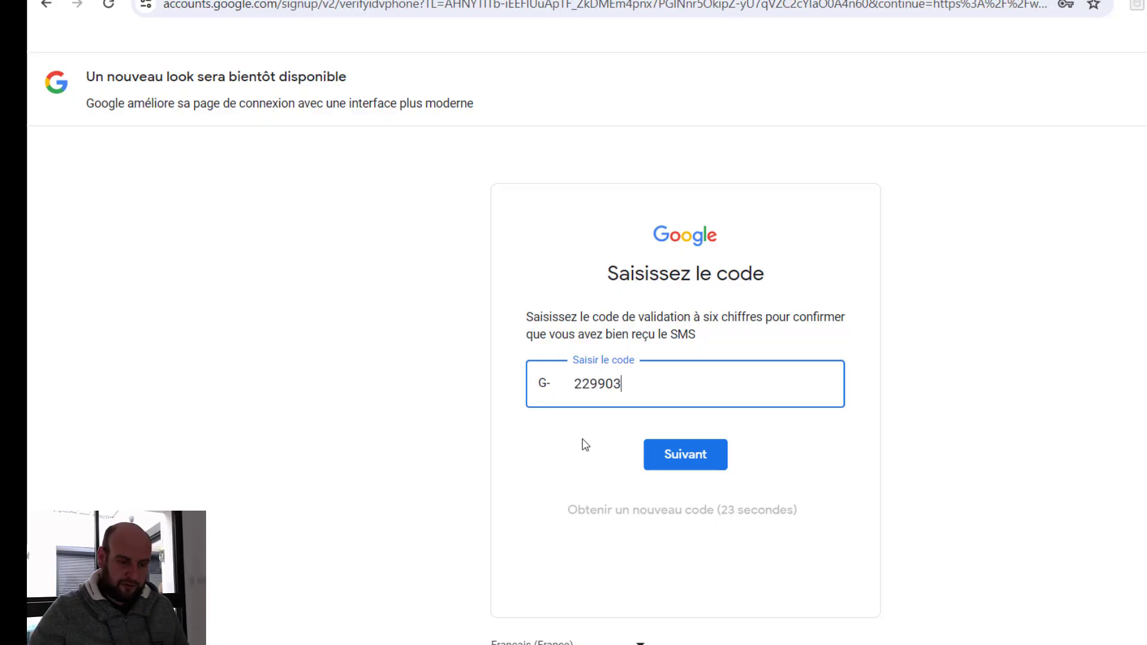
{"action": "left_click", "coordinate": [681, 459]}
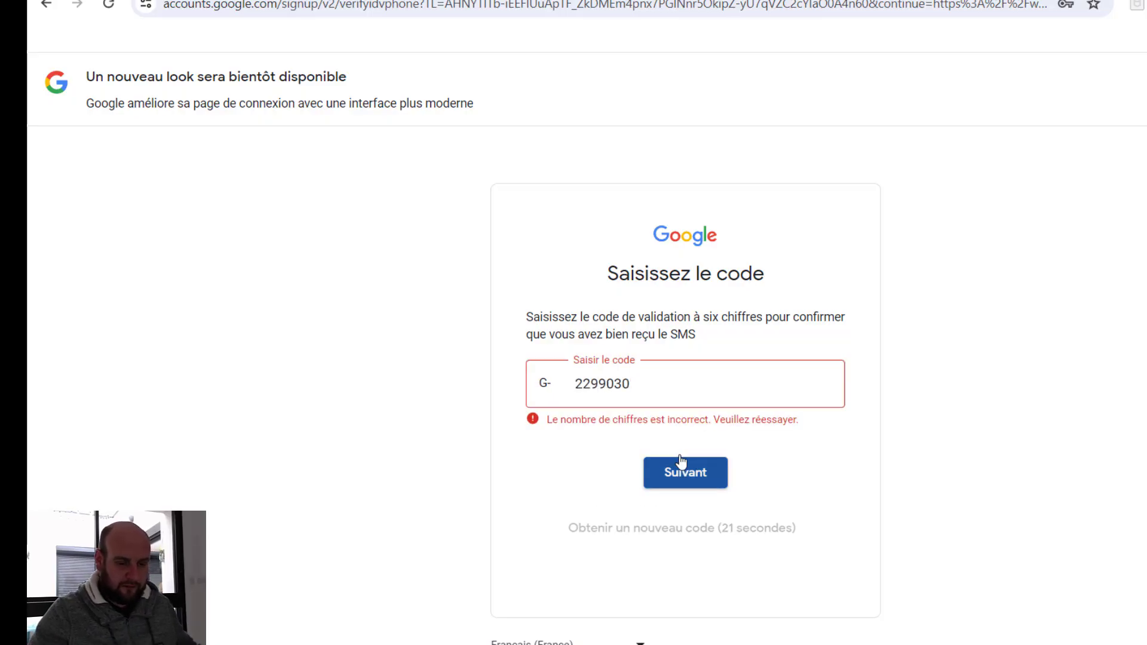
{"action": "left_click", "coordinate": [601, 384]}
{"action": "key", "text": "BackSpace"}
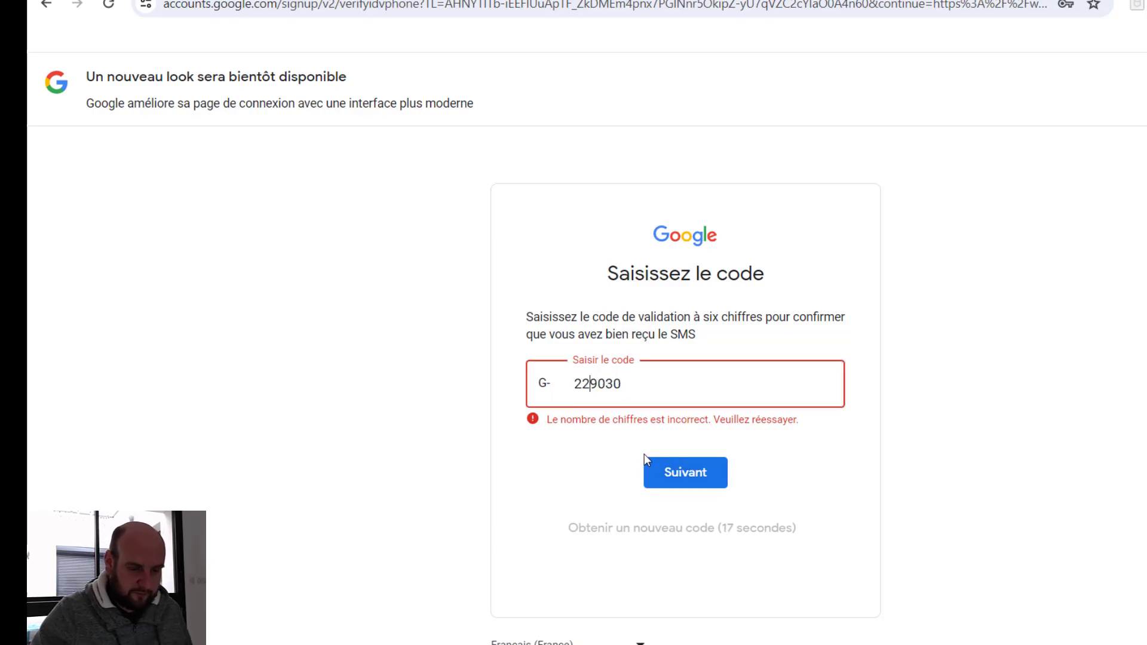
Step: Submit the corrected code, skip the recovery e-mail, and continue past the account review
{"action": "left_click", "coordinate": [669, 482]}
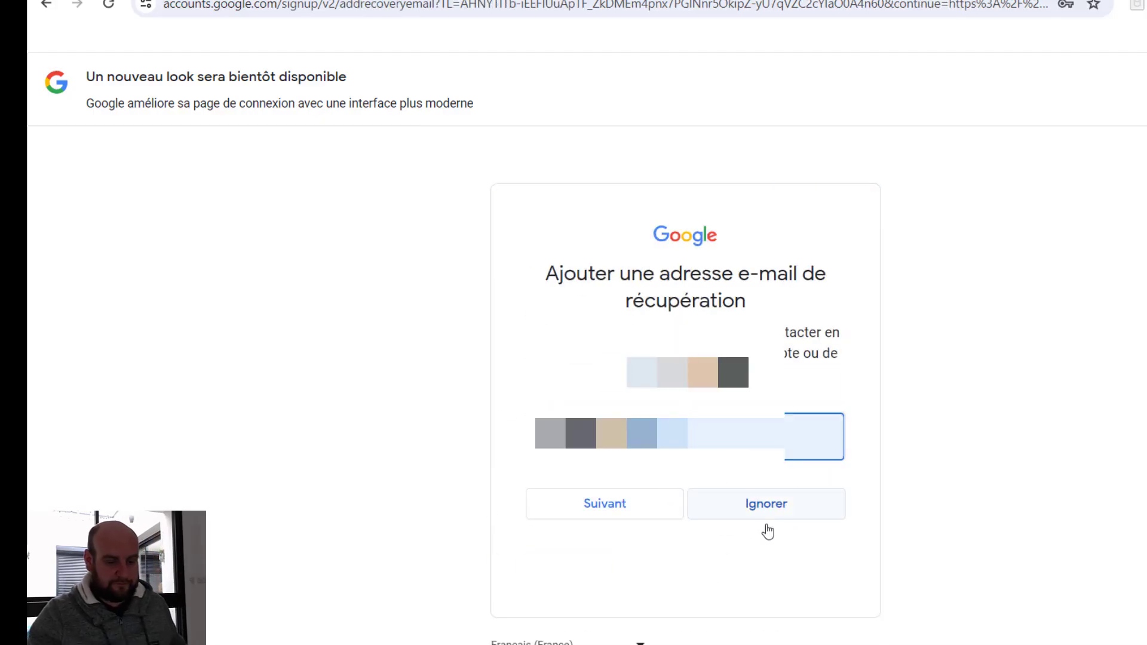
{"action": "left_click", "coordinate": [637, 512]}
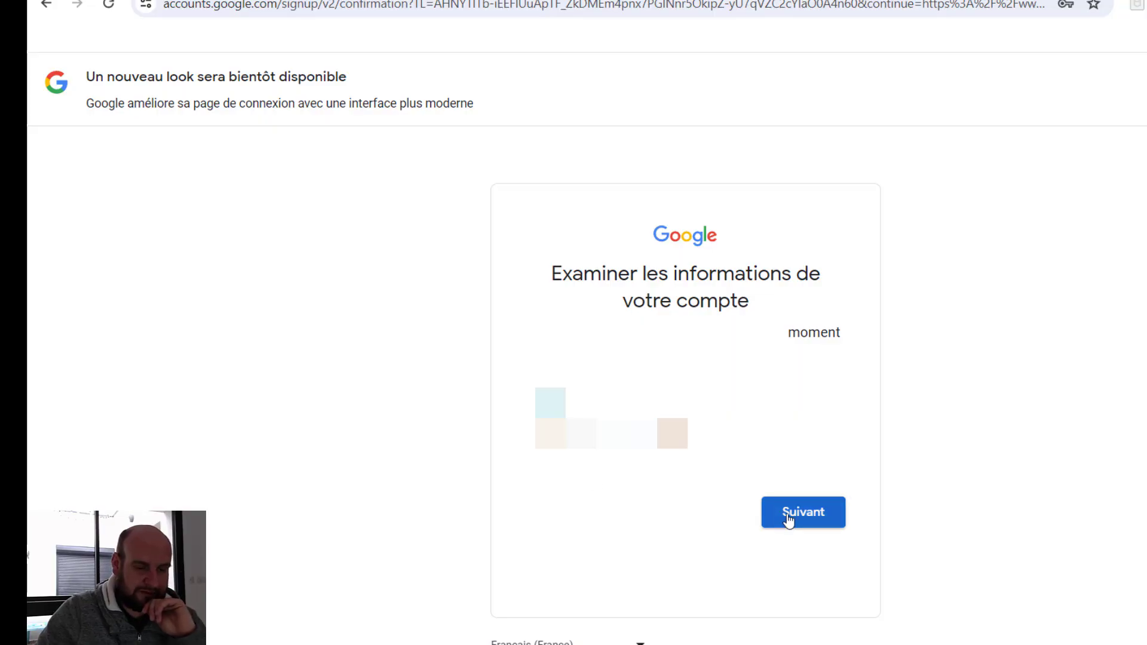
{"action": "left_click", "coordinate": [787, 515]}
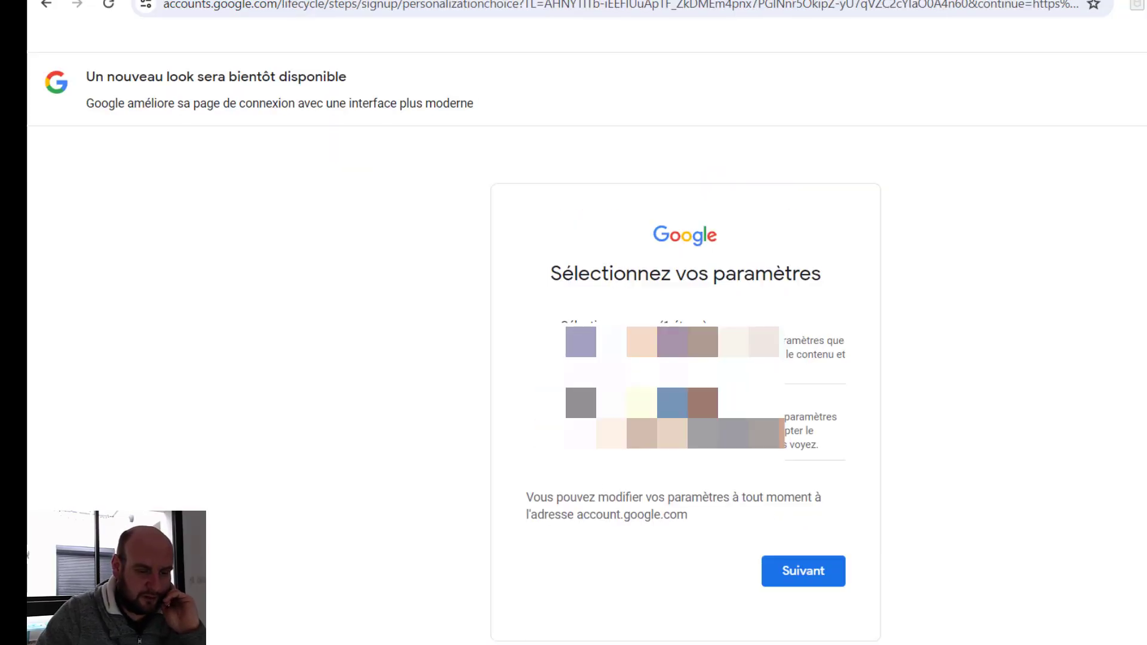
Step: Choose express personalization, accept all settings, and confirm them
{"action": "left_click", "coordinate": [537, 333]}
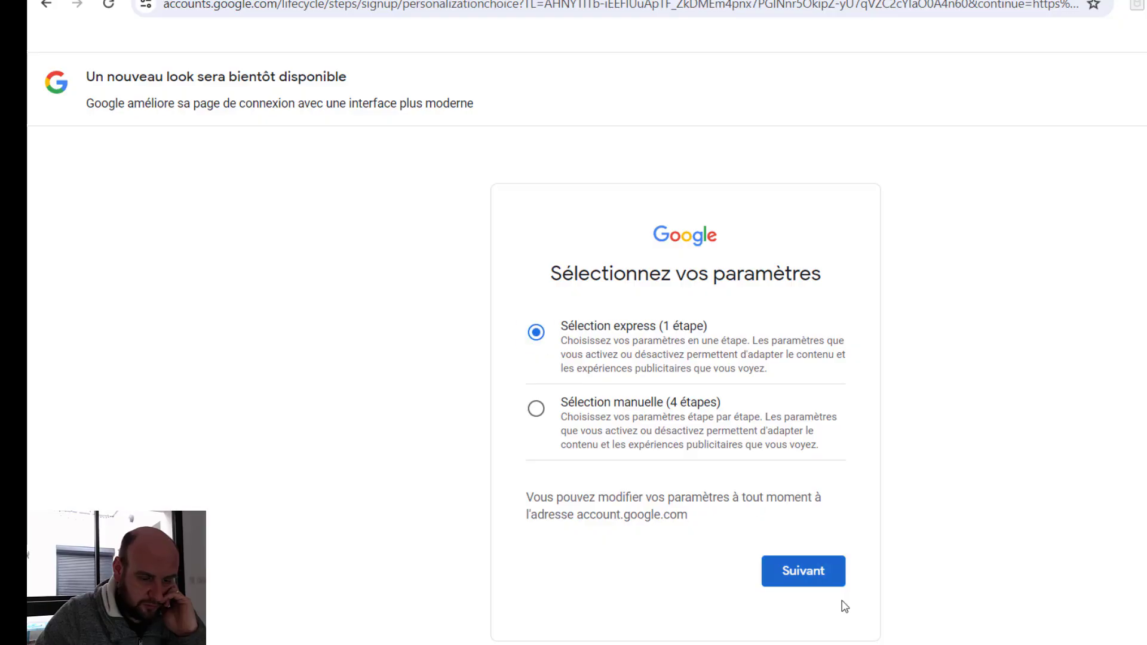
{"action": "left_click", "coordinate": [806, 578]}
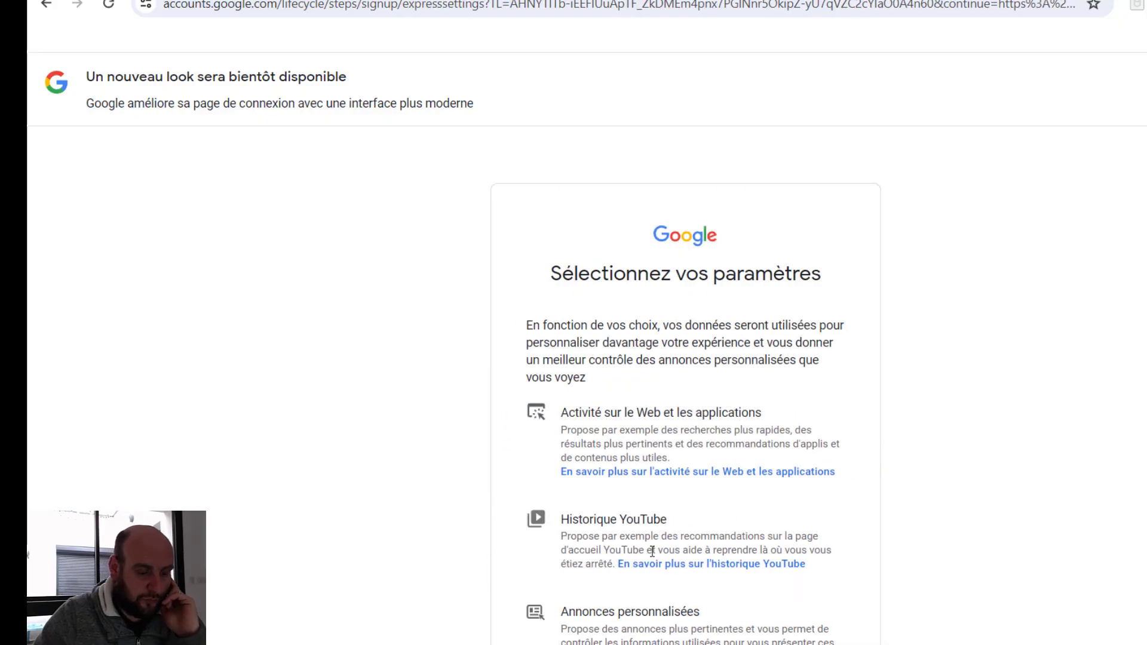
{"action": "scroll", "coordinate": [653, 551], "scroll_direction": "down", "scroll_amount": 20}
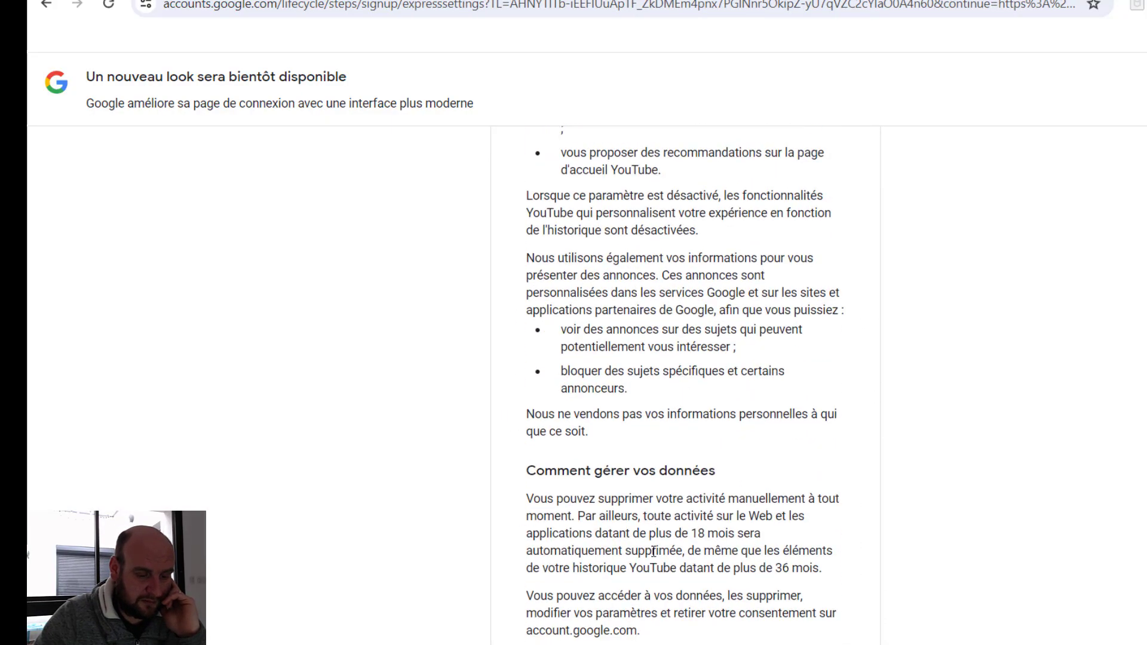
{"action": "scroll", "coordinate": [654, 551], "scroll_direction": "down", "scroll_amount": 3}
{"action": "left_click", "coordinate": [710, 545]}
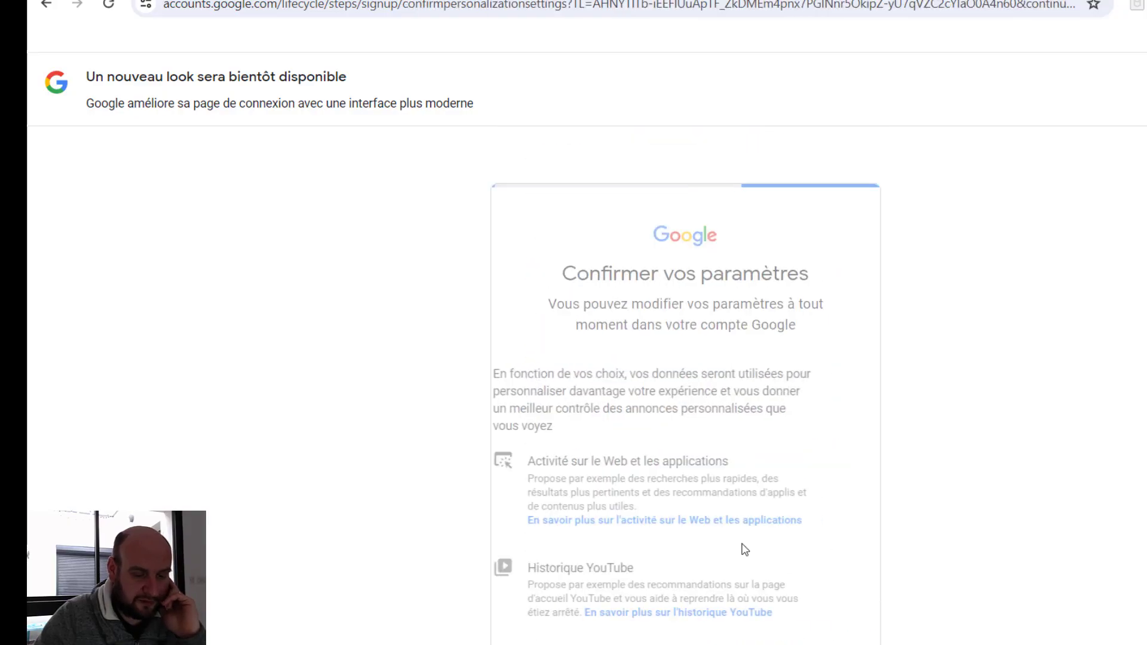
{"action": "scroll", "coordinate": [695, 471], "scroll_direction": "down", "scroll_amount": 2}
{"action": "scroll", "coordinate": [695, 470], "scroll_direction": "down", "scroll_amount": 10}
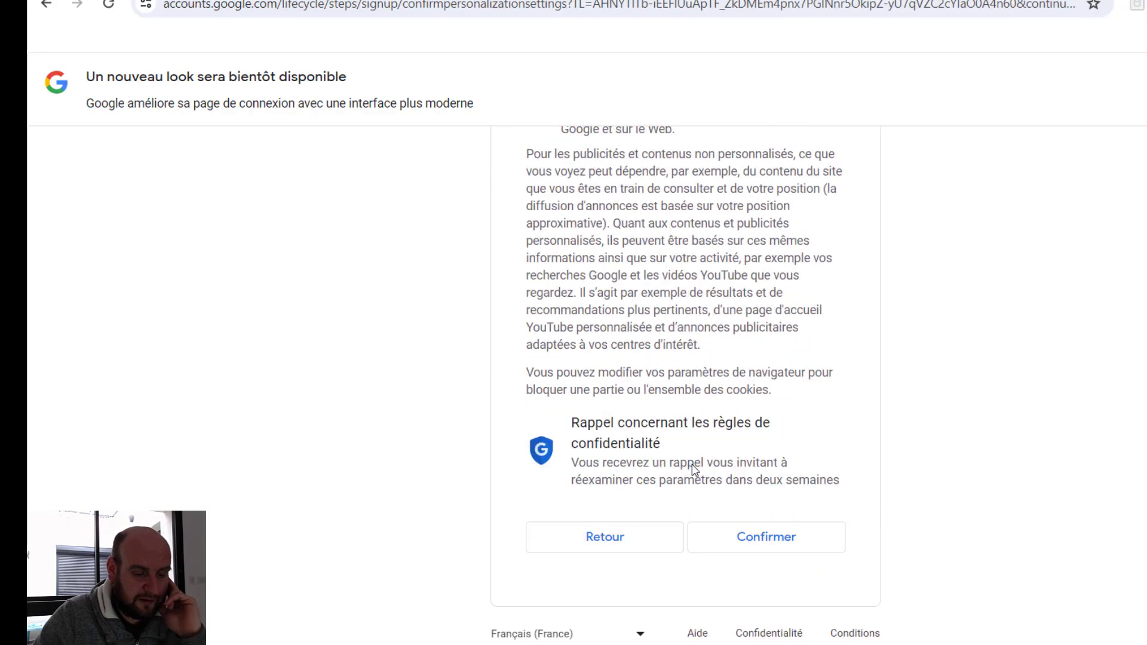
{"action": "left_click", "coordinate": [792, 543]}
{"action": "scroll", "coordinate": [795, 544], "scroll_direction": "down", "scroll_amount": 15}
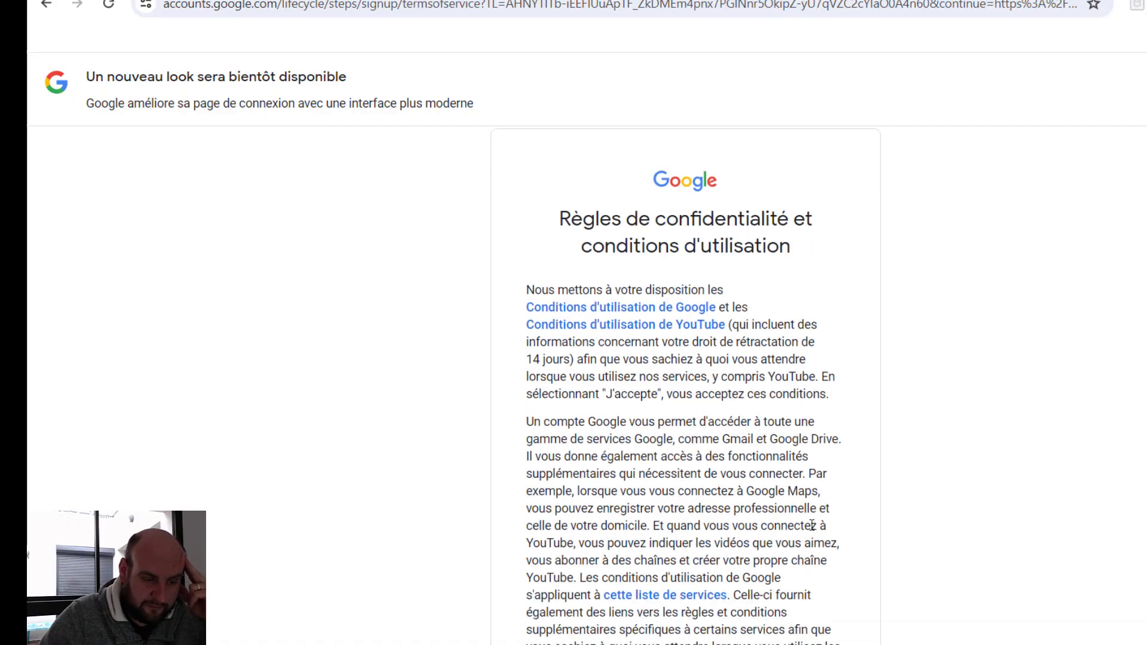
Step: Accept the terms of use and postpone the services-linking choice for 3 days
{"action": "left_click", "coordinate": [807, 547]}
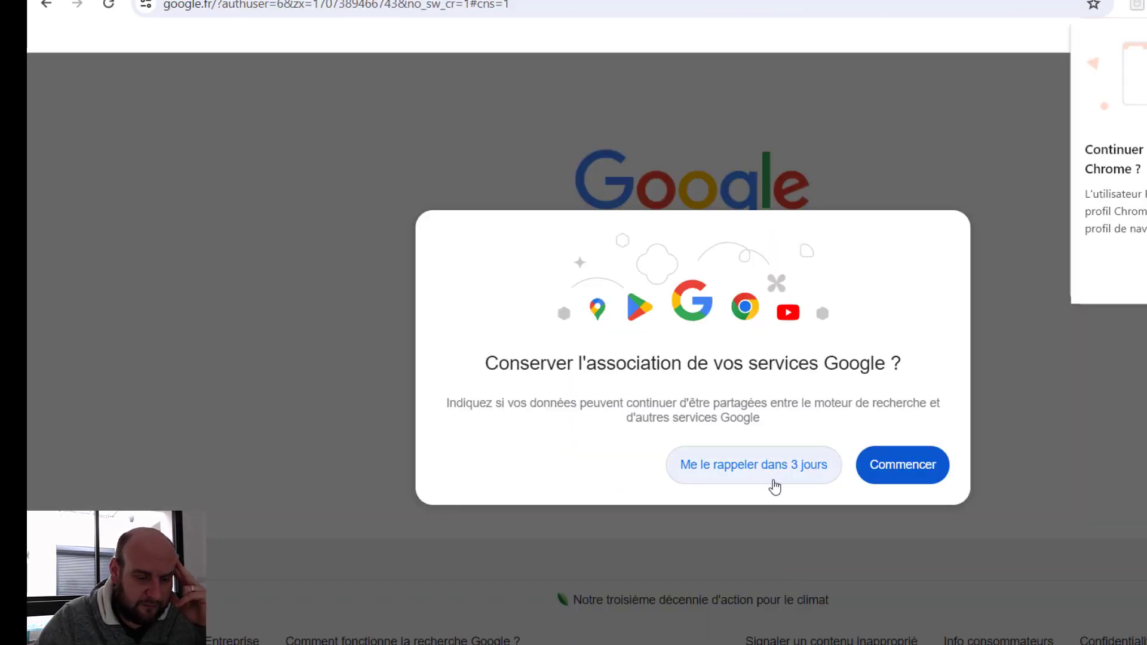
{"action": "left_click", "coordinate": [769, 470]}
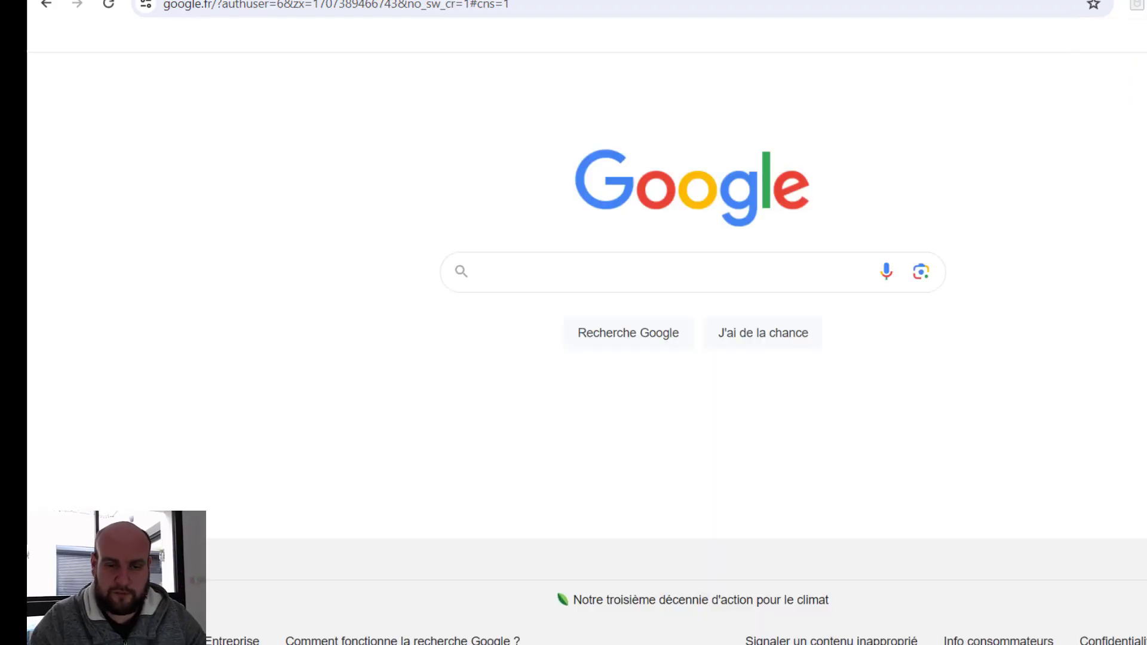
Step: Upload the chosen image, keep the crop, save it as the profile photo, and close the window
{"action": "left_click", "coordinate": [1130, 77]}
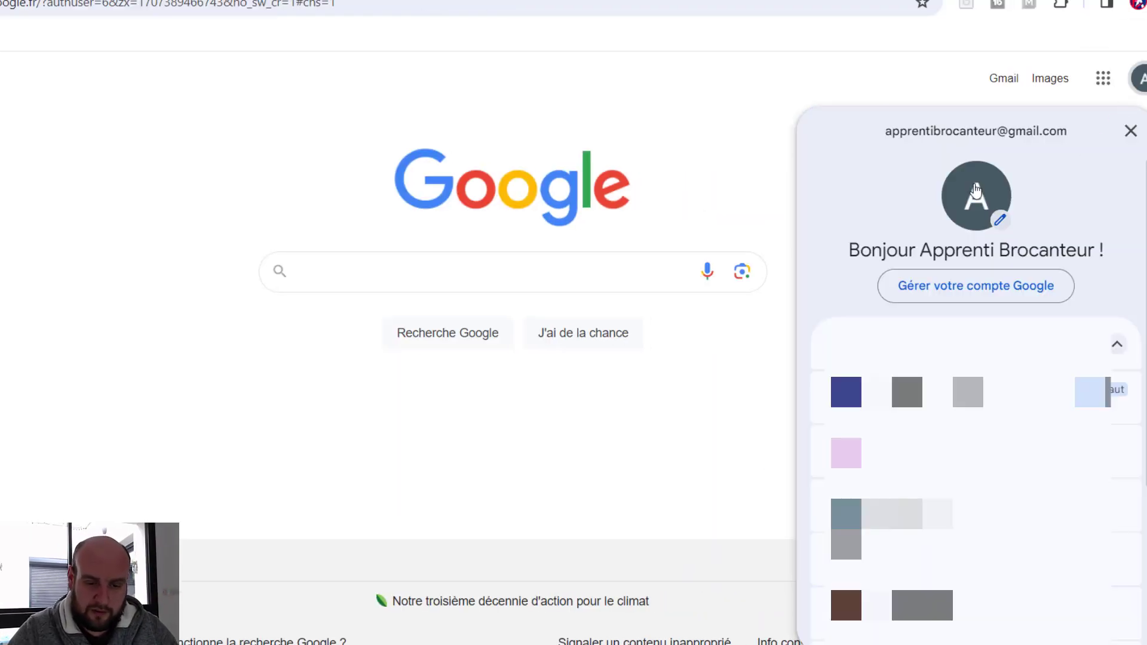
{"action": "left_click", "coordinate": [999, 223]}
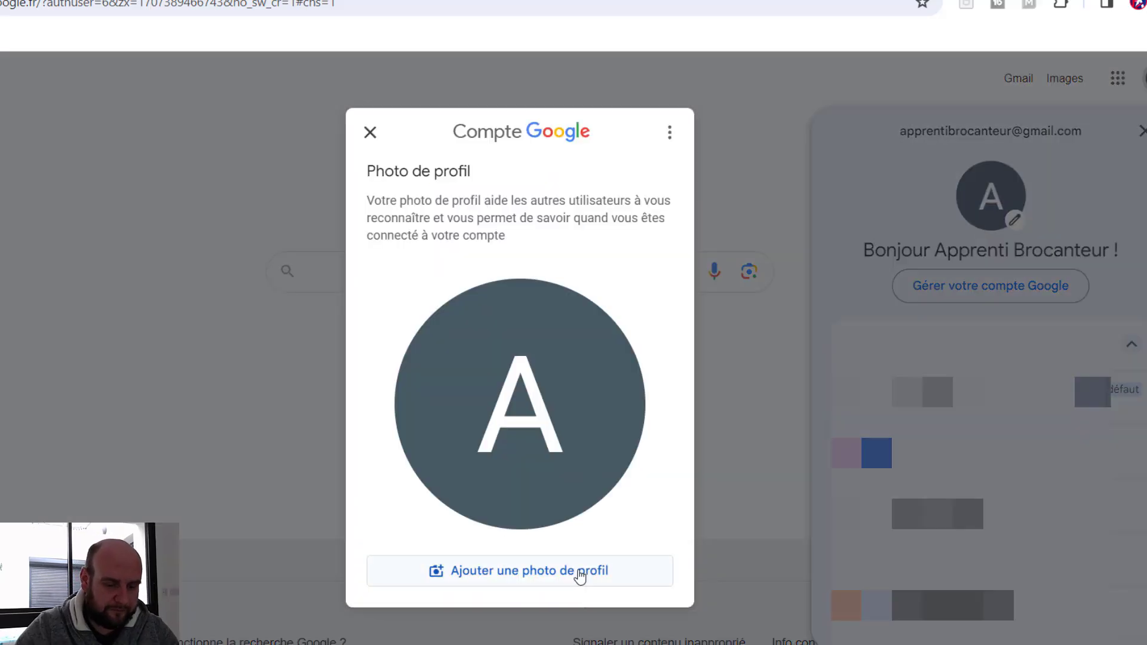
{"action": "left_click", "coordinate": [578, 570]}
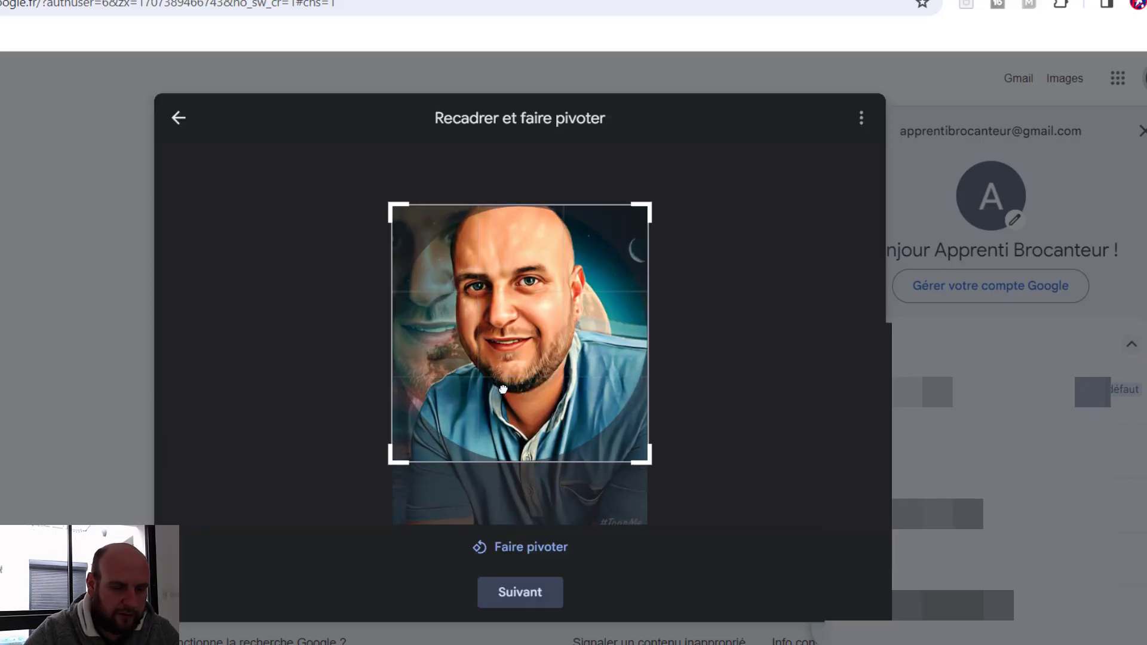
{"action": "left_click", "coordinate": [520, 595]}
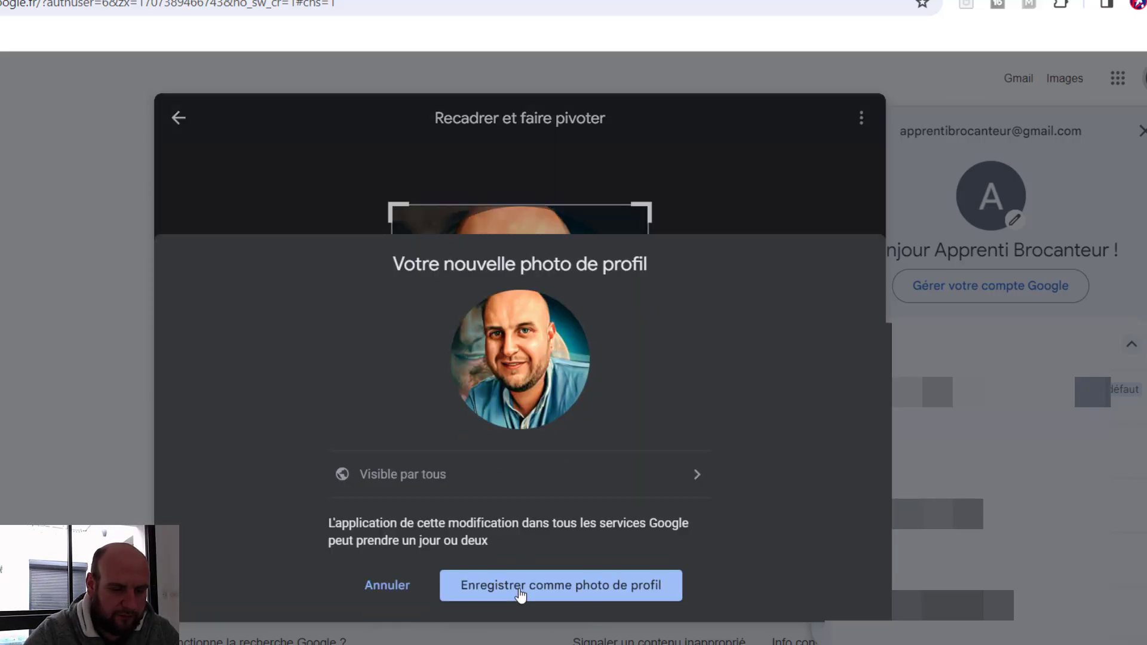
{"action": "left_click", "coordinate": [568, 590]}
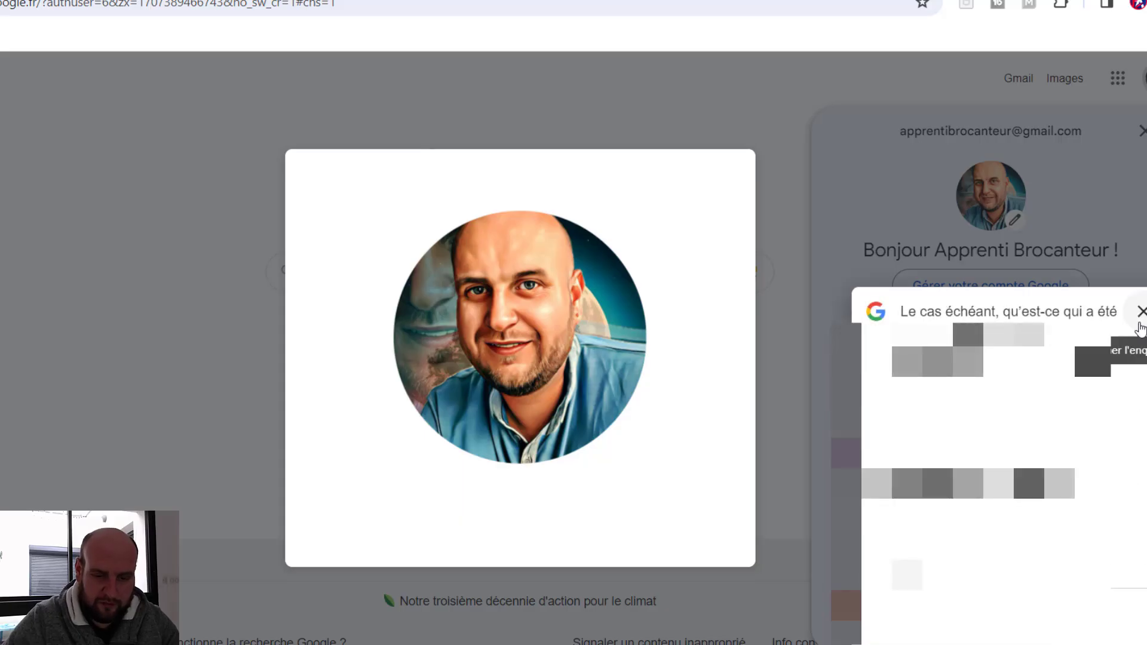
{"action": "left_click", "coordinate": [1142, 311]}
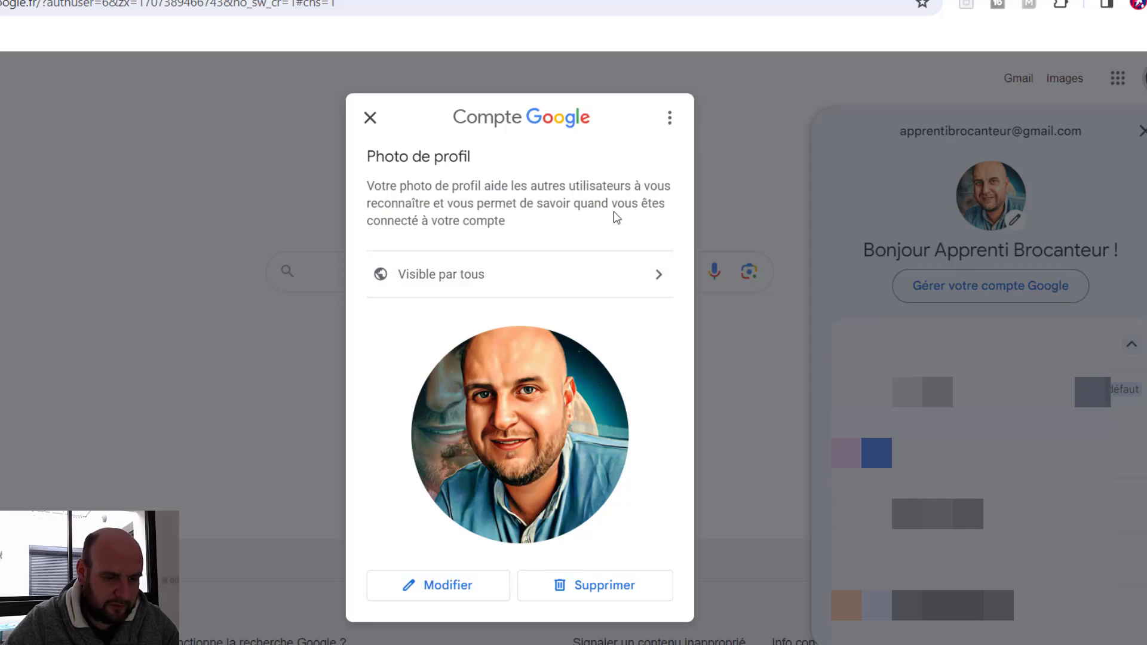
{"action": "left_click", "coordinate": [370, 117]}
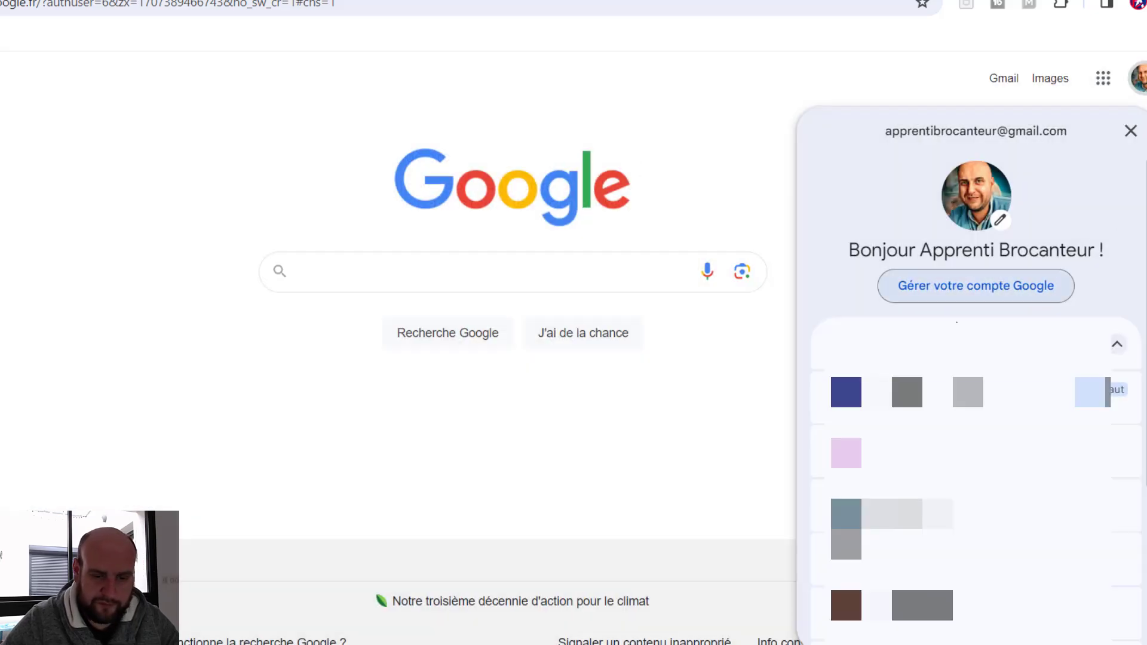